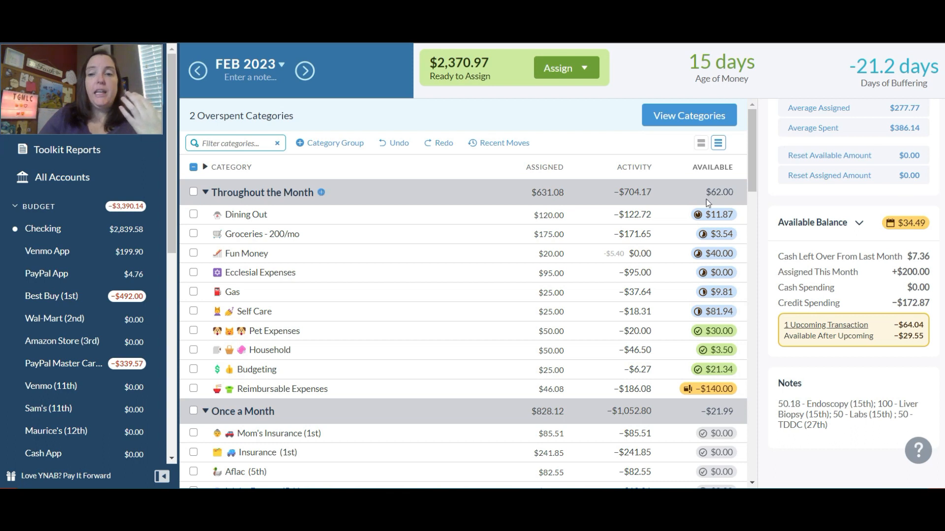
Add $50 to the February assigned amount for Dining Out and set the Groceries assigned amount to $250
mouse_move(717, 217)
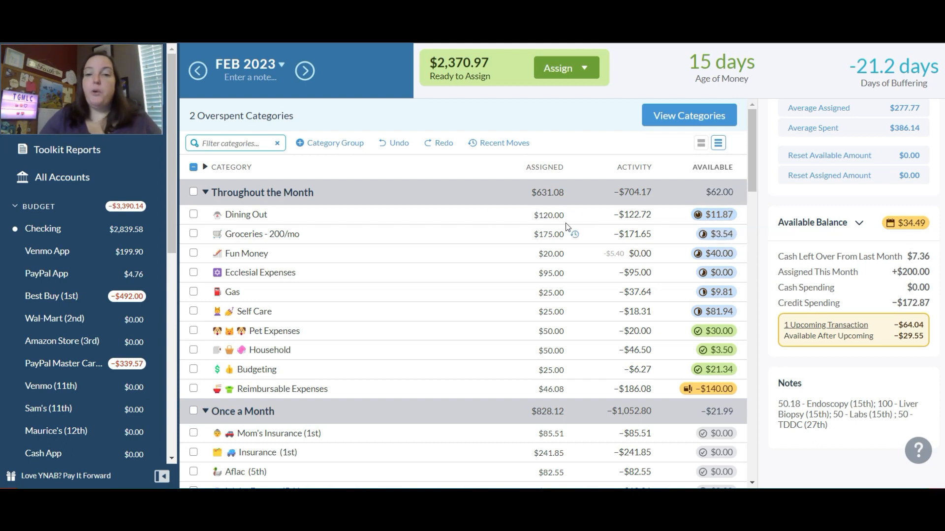
click(553, 215)
text(+10)
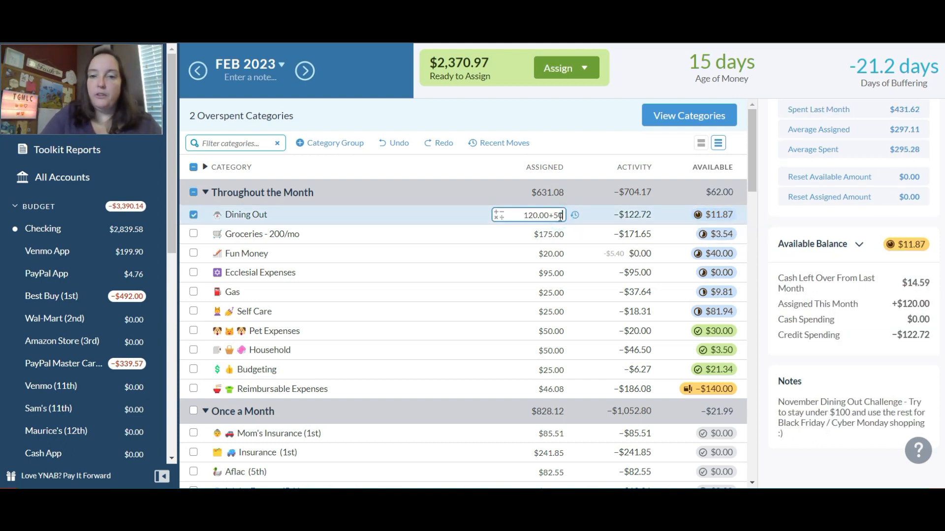
key(Return)
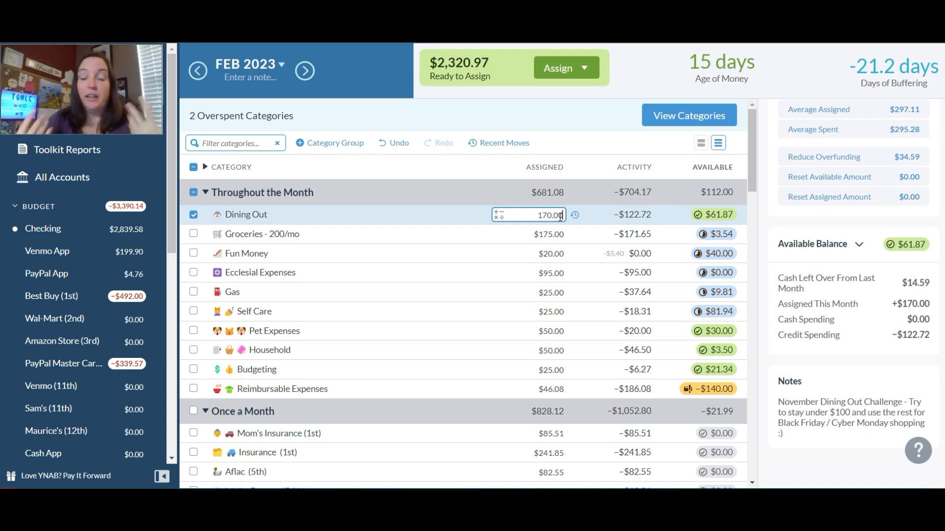
click(555, 234)
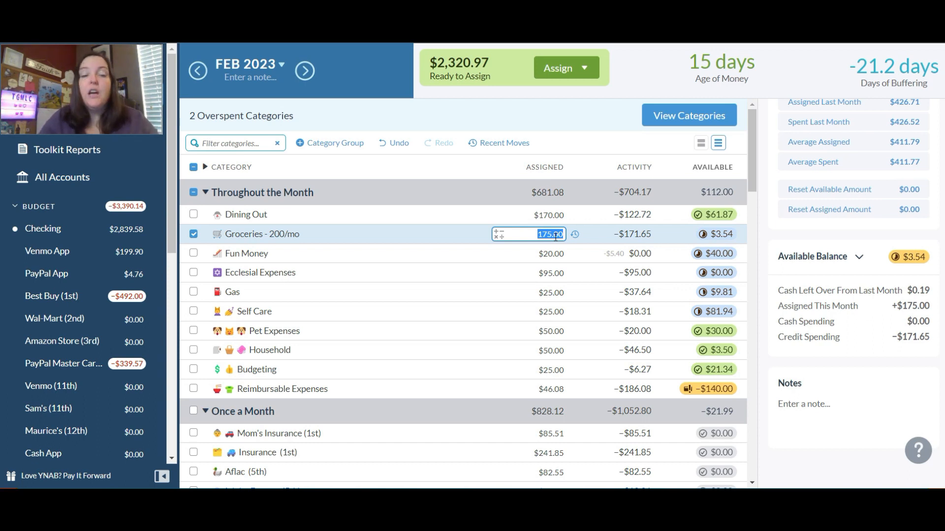
text(250)
key(Return)
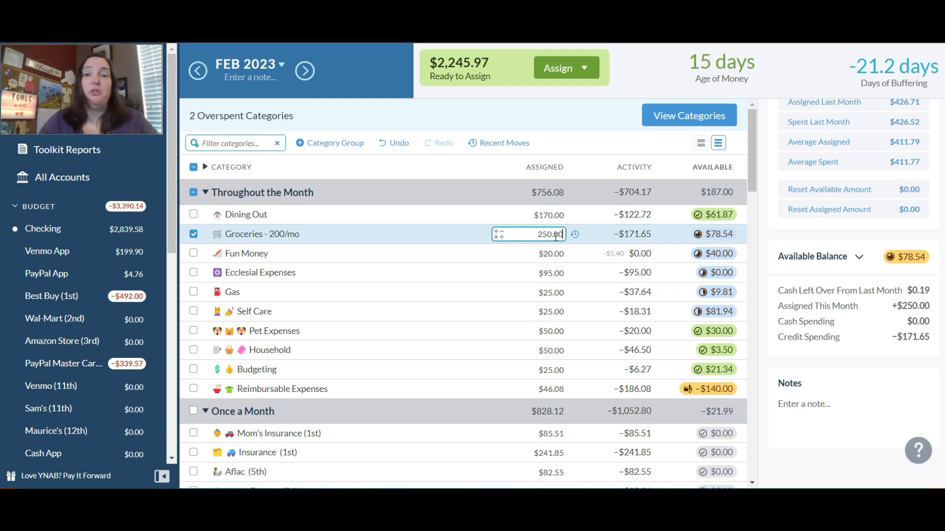
Set the Fun Money assigned amount to $30 and add $40 to the Ecclesial Expenses assigned amount
click(546, 254)
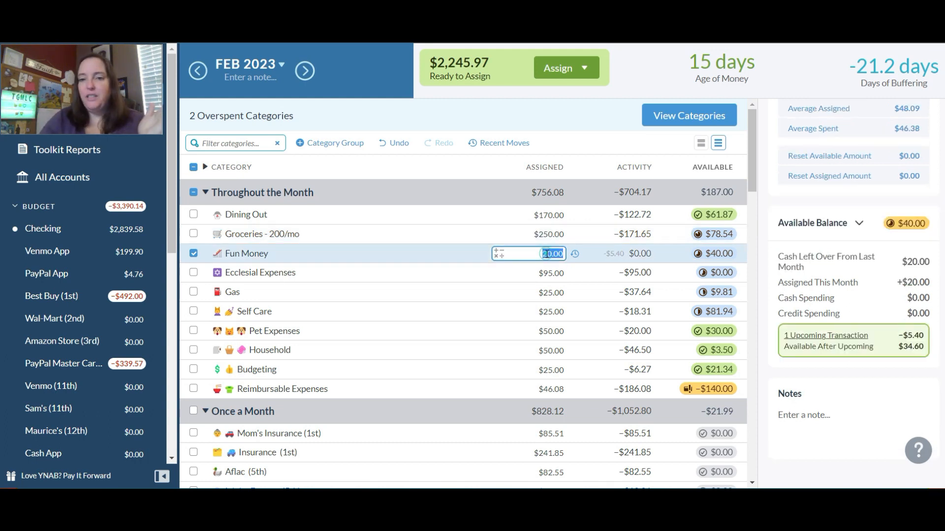
text(30)
key(Return)
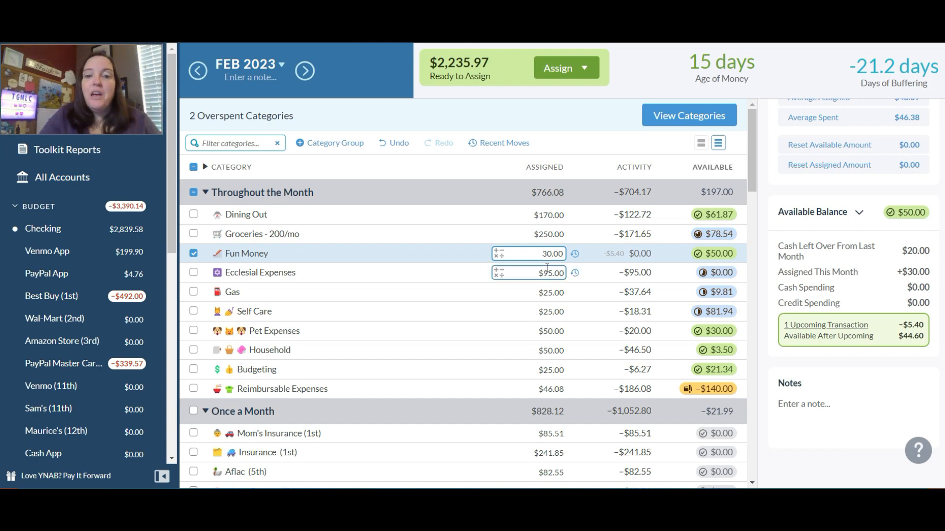
click(547, 268)
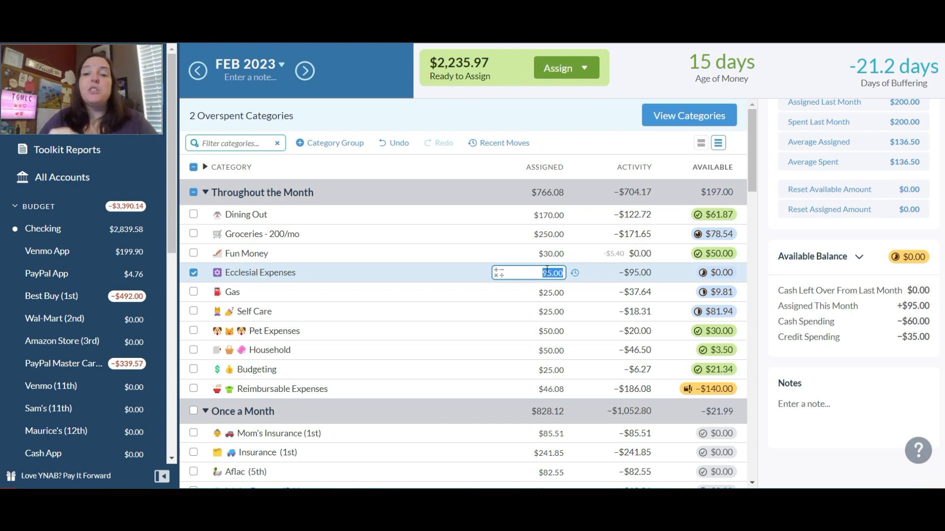
key(End)
text(+40)
key(Return)
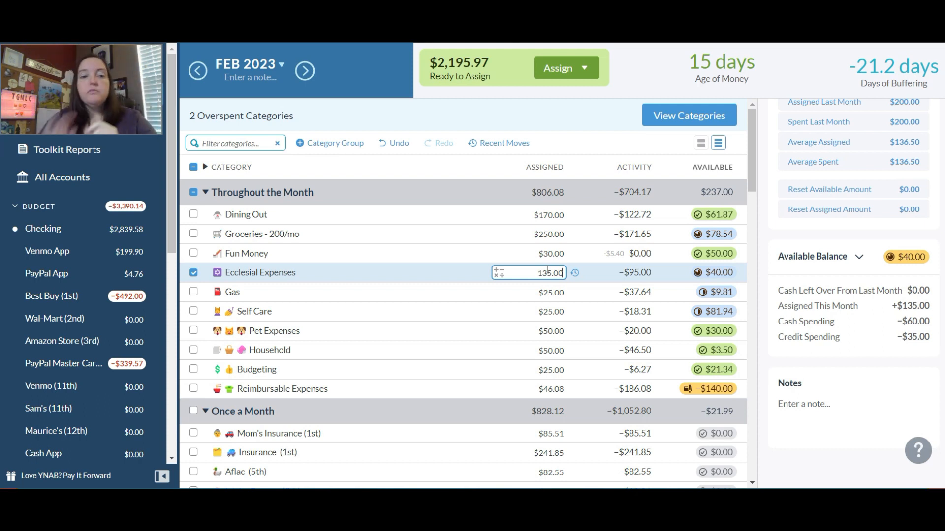
Add $50 to the amount assigned to the Gas category
click(553, 291)
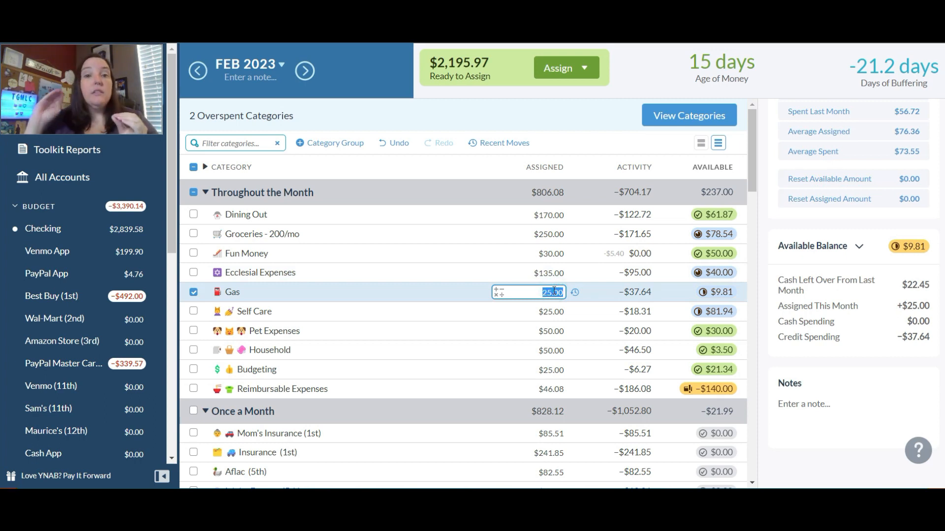
text(+)
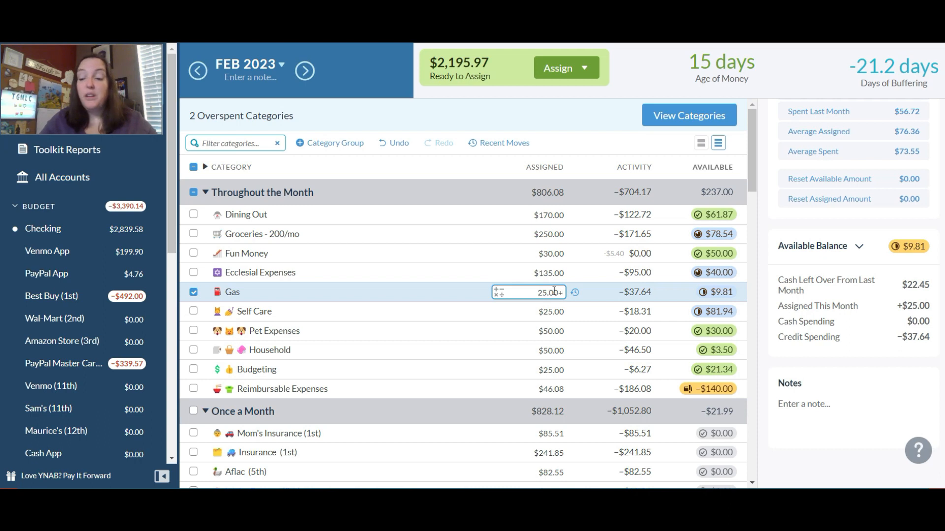
text(50)
key(Return)
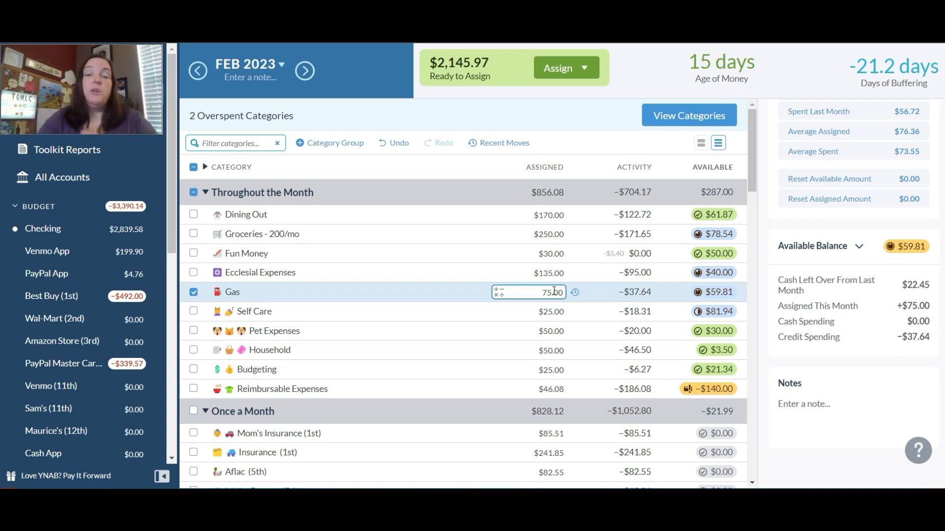
key(Return)
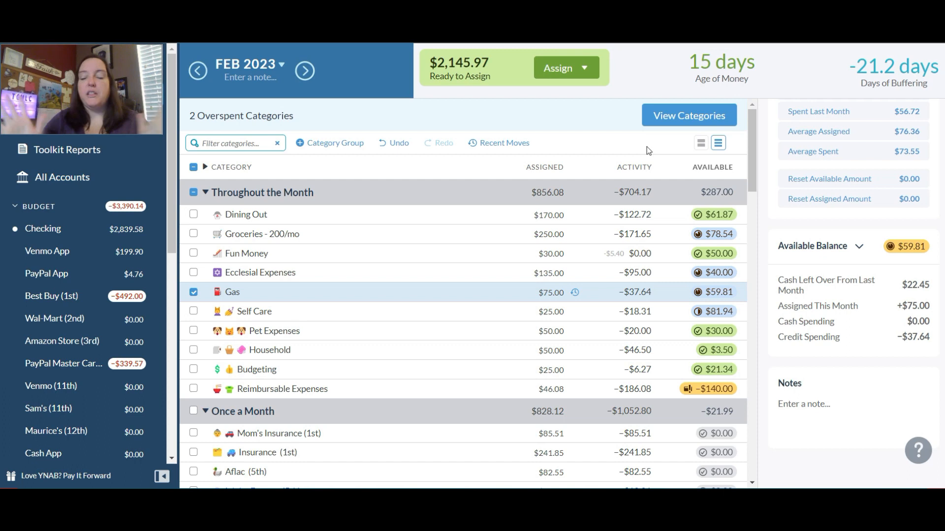
Set the Self Care assigned amount to $50 and deselect the category
click(558, 309)
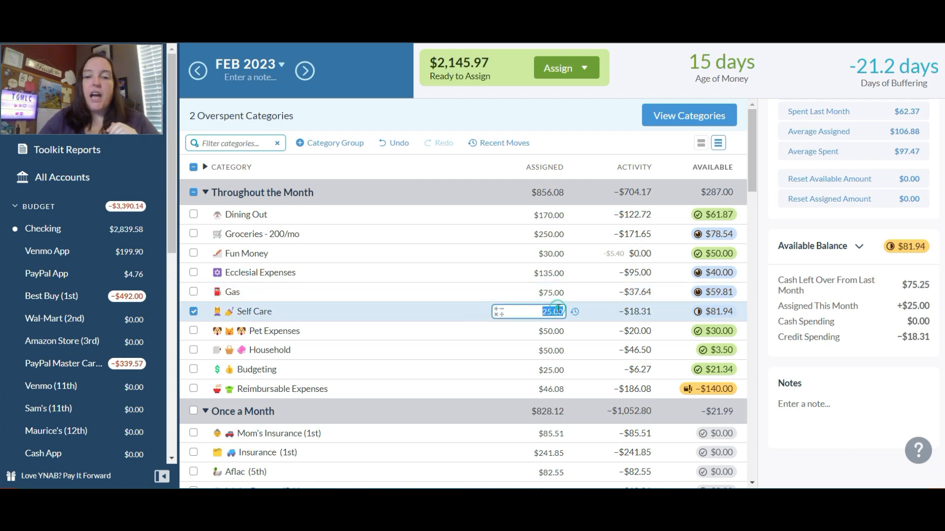
text(50)
key(Return)
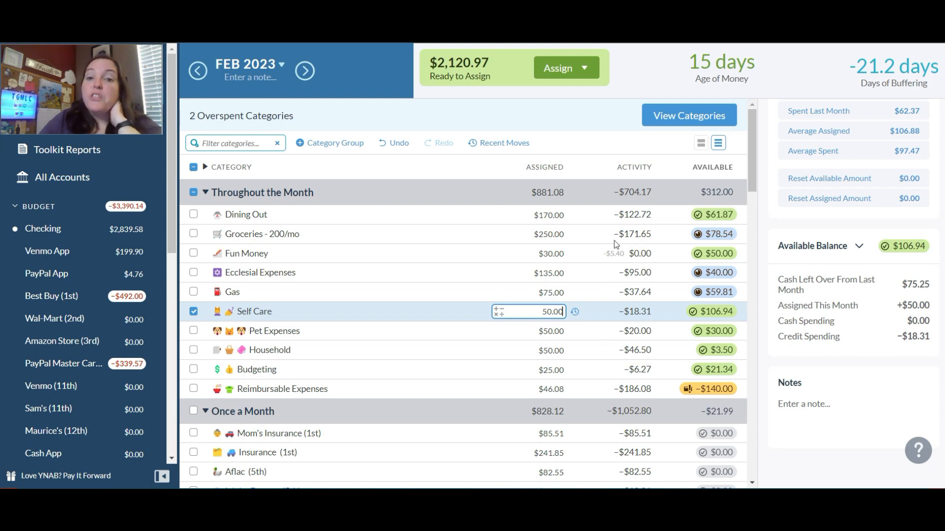
click(595, 128)
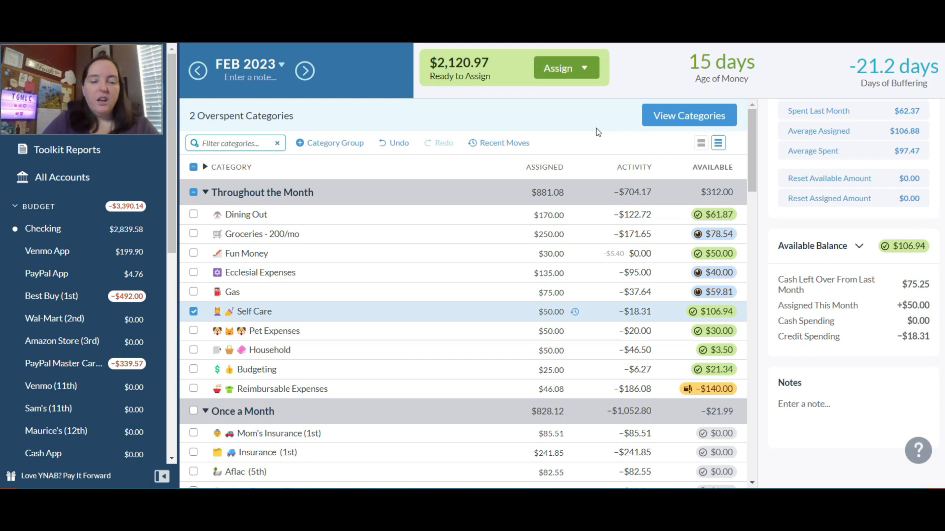
click(194, 311)
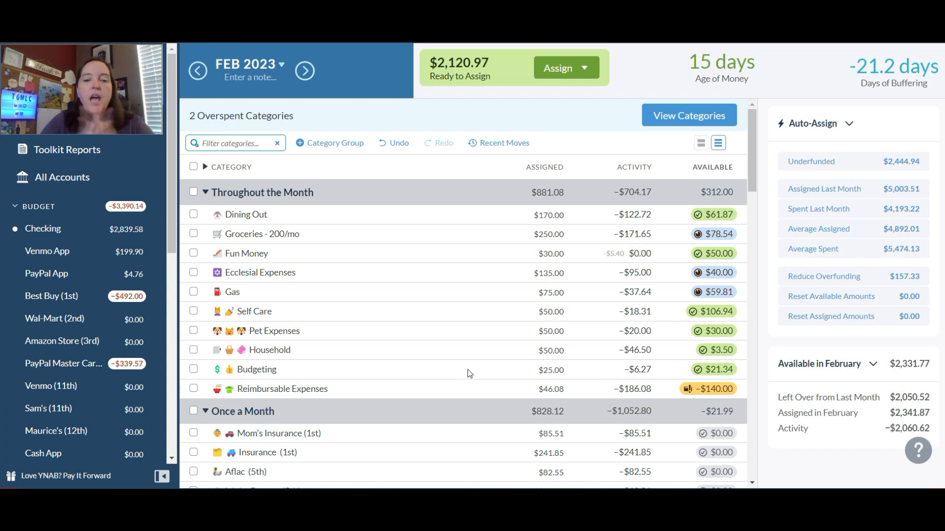
Cover the Planet Fitness (17th) overspending by auto-assigning its underfunded amount of $27.11
click(459, 388)
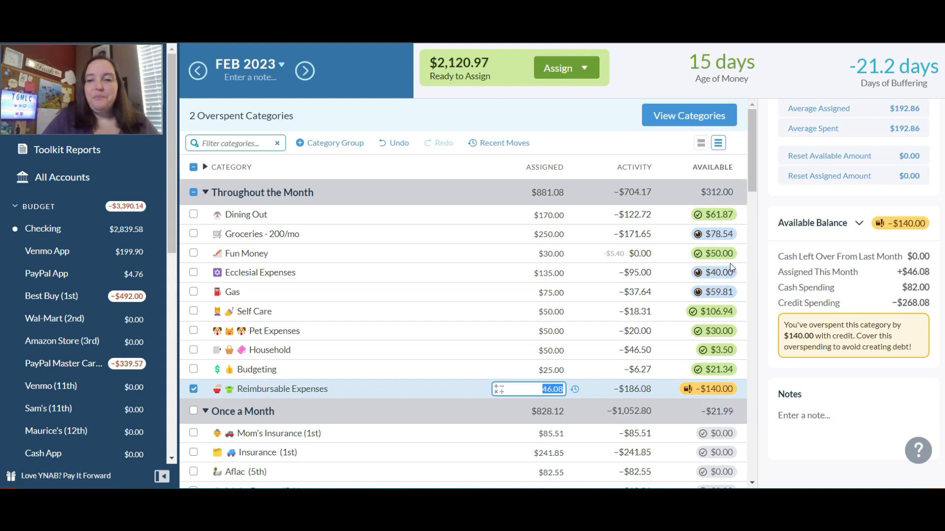
drag(751, 179, 746, 220)
drag(754, 142, 753, 176)
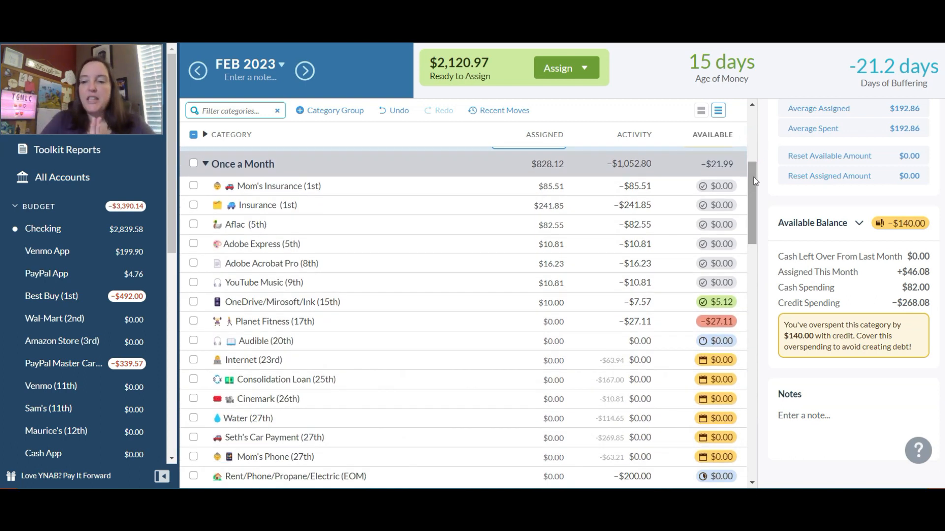
drag(753, 176, 754, 191)
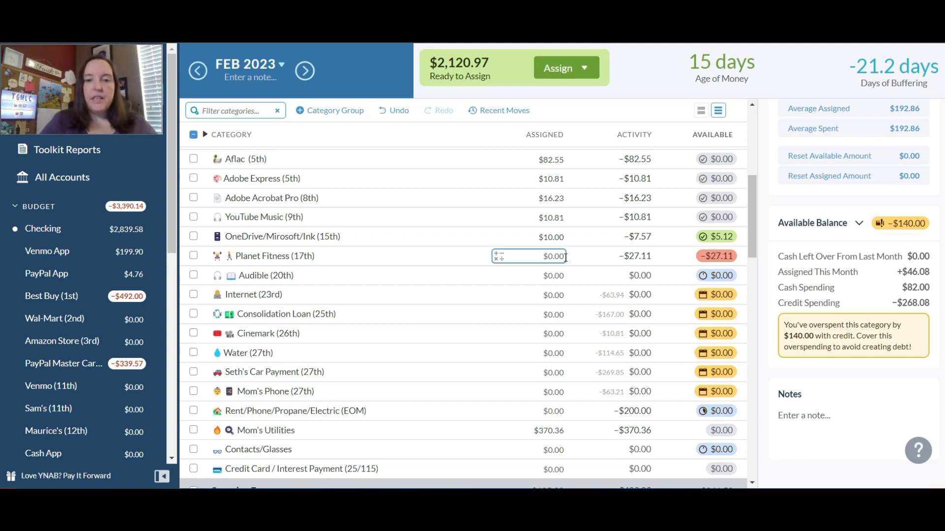
click(702, 257)
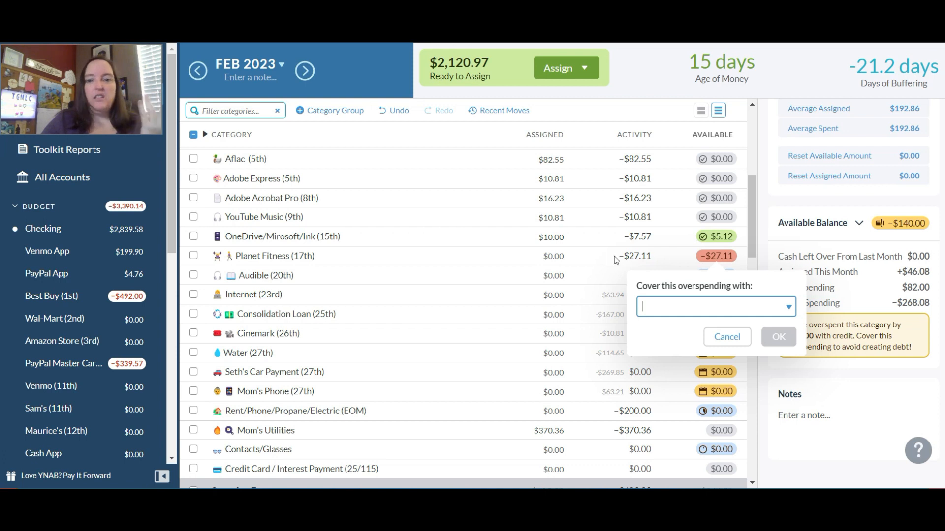
click(557, 260)
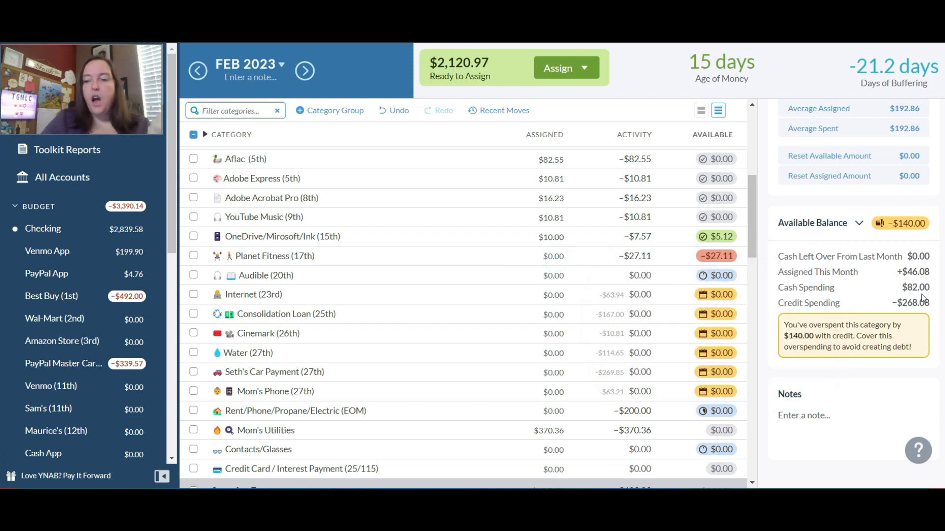
click(556, 255)
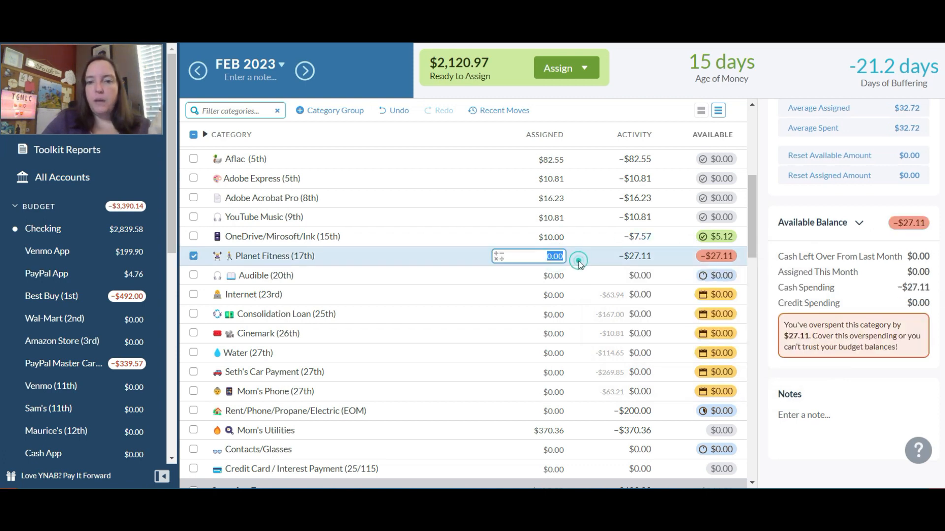
scroll(834, 225, up, 4)
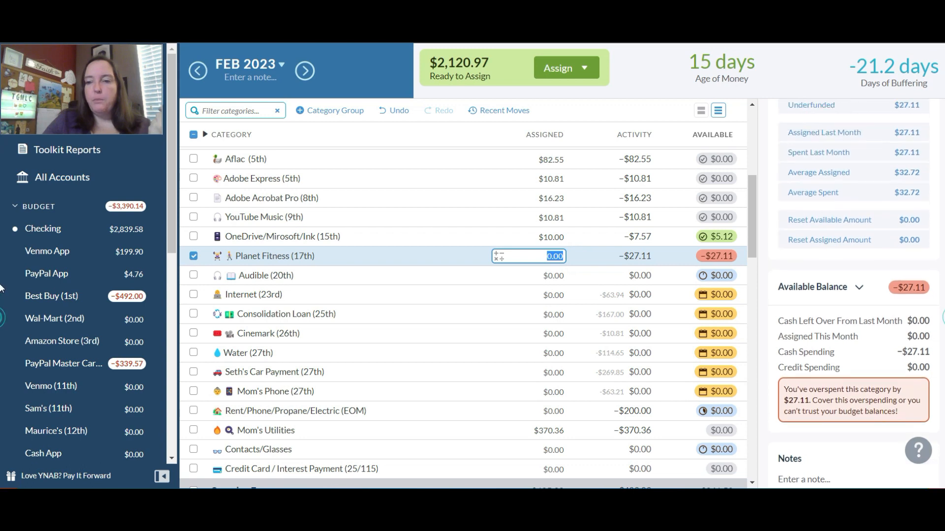
click(834, 225)
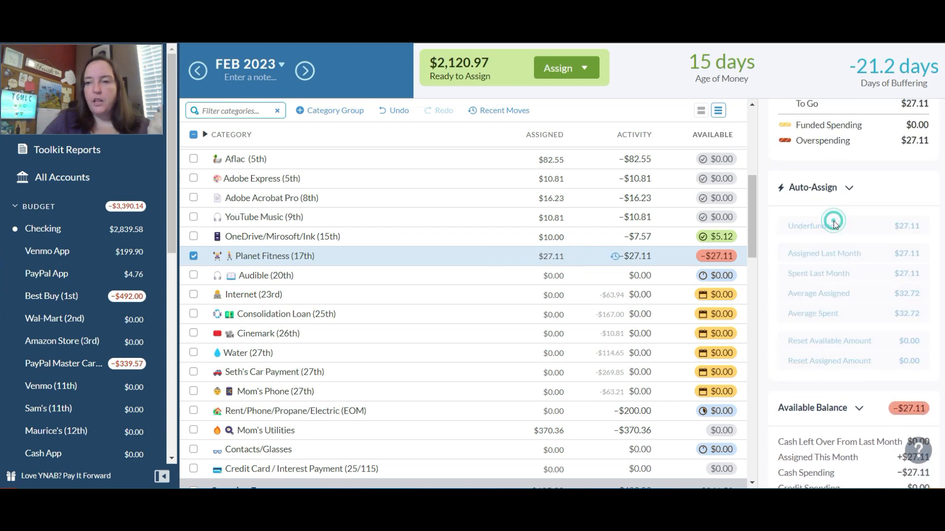
Auto-assign the underfunded amounts to Audible (20th), $9.20, and Internet (23rd), $63.94, leaving no category selected
click(541, 276)
click(817, 195)
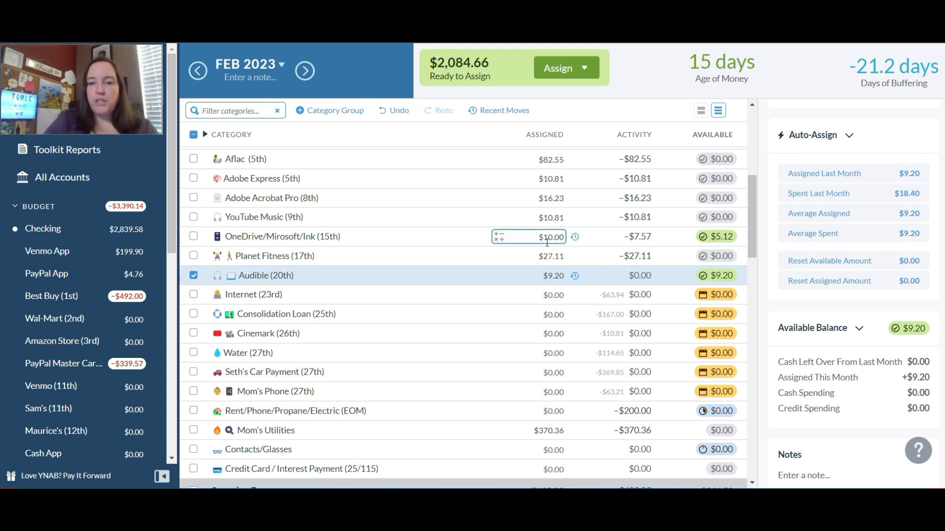
click(551, 295)
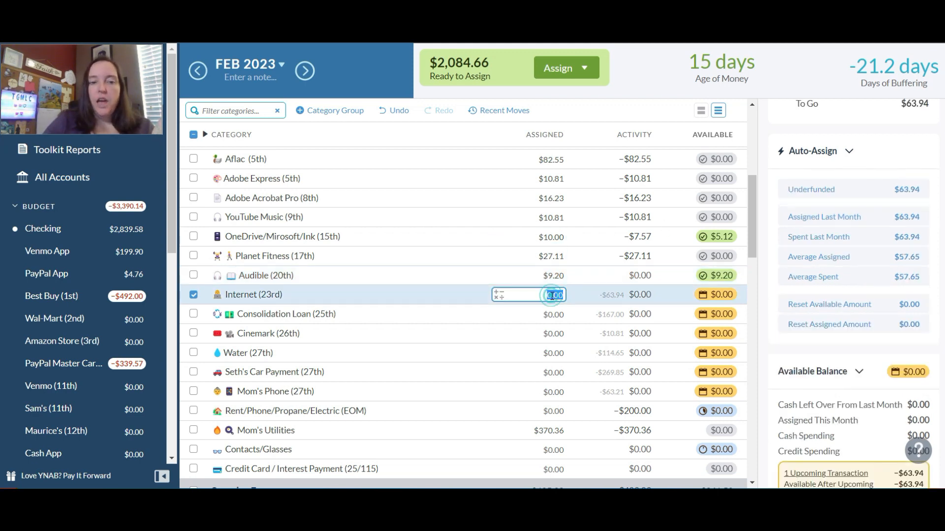
click(816, 191)
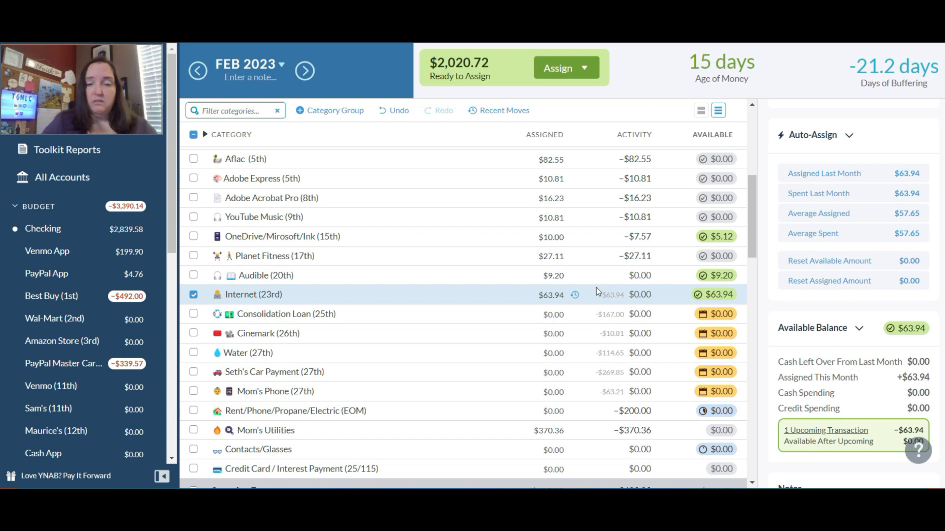
click(192, 295)
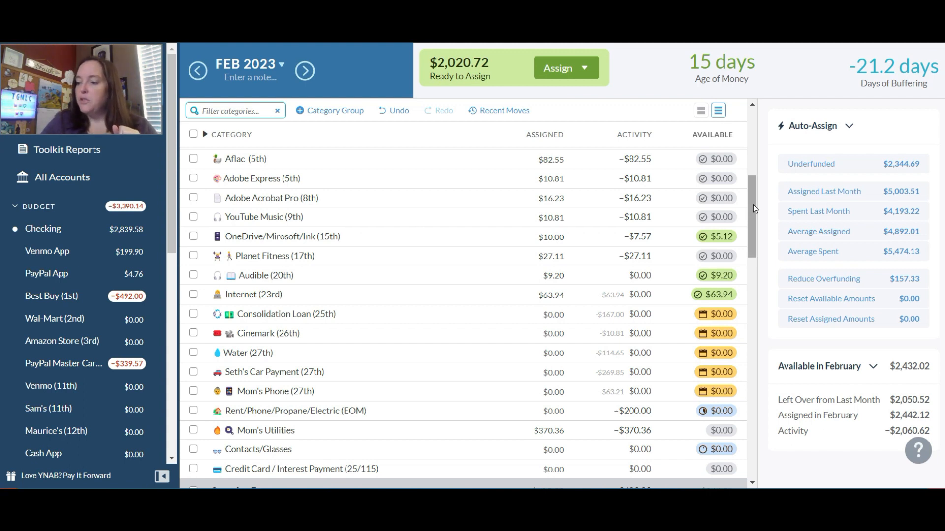
Assign $80 to Mattress Firm (21st) in the Credit Card Payments group
drag(753, 205, 761, 333)
click(557, 345)
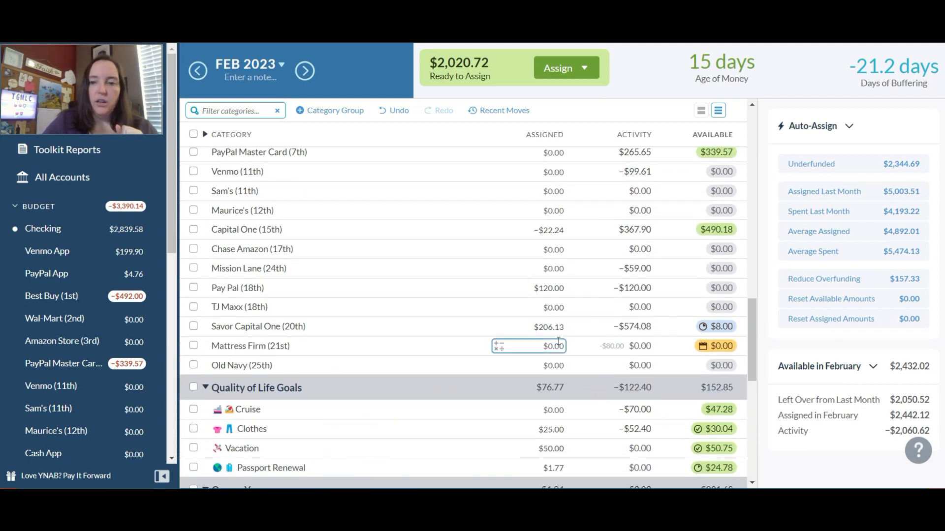
text(80.)
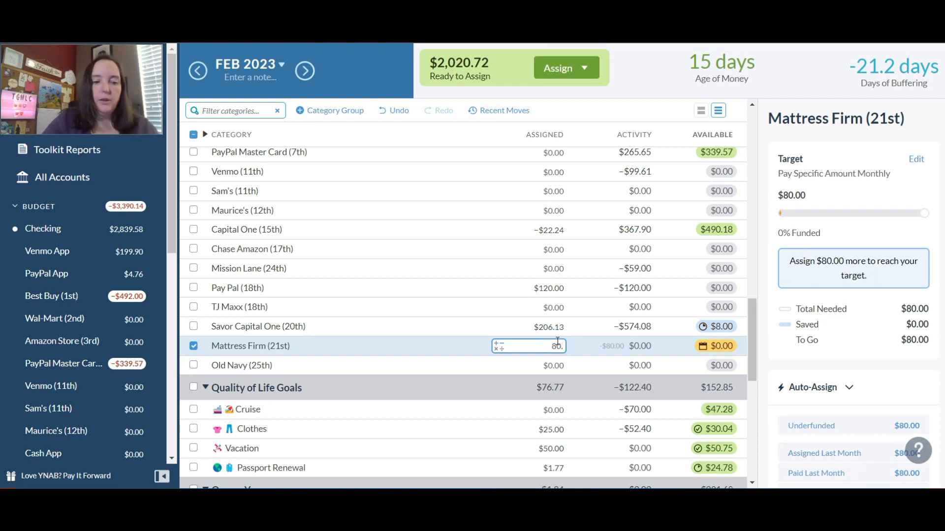
key(Return)
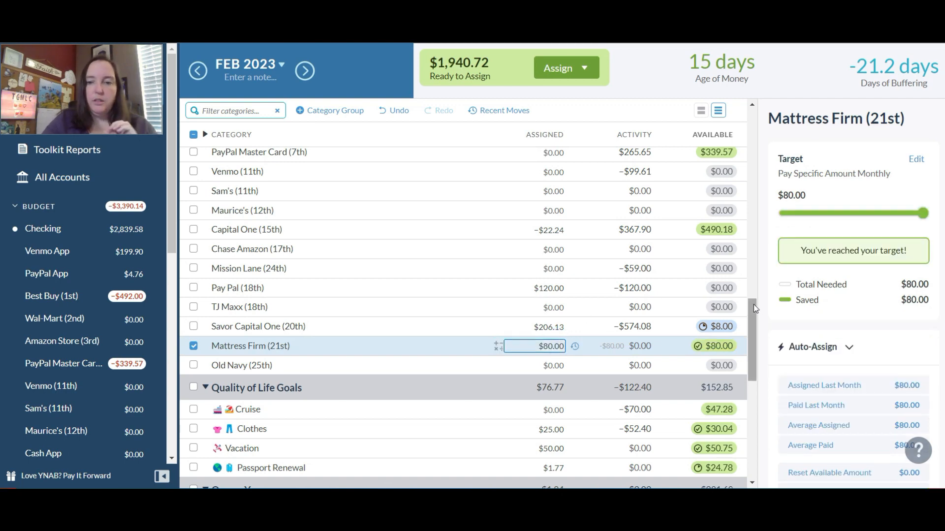
drag(751, 306, 749, 273)
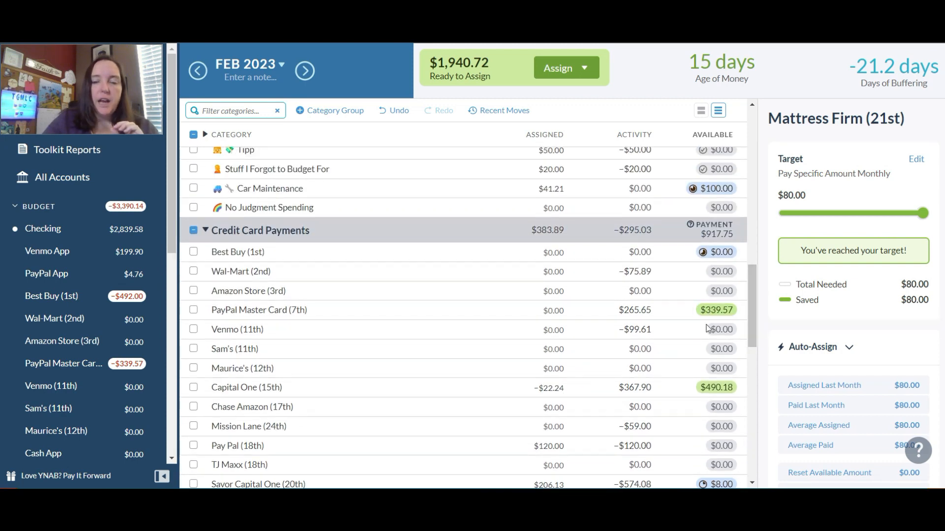
drag(749, 322, 754, 338)
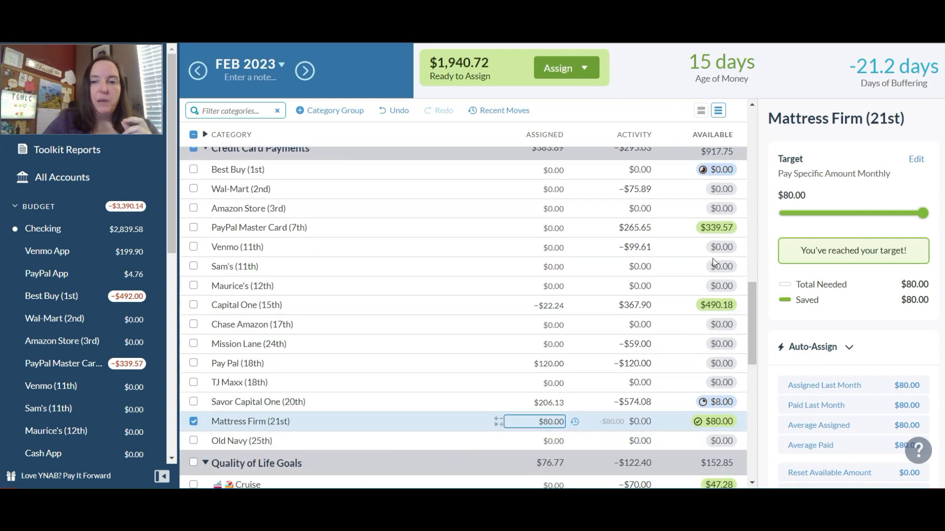
mouse_move(711, 229)
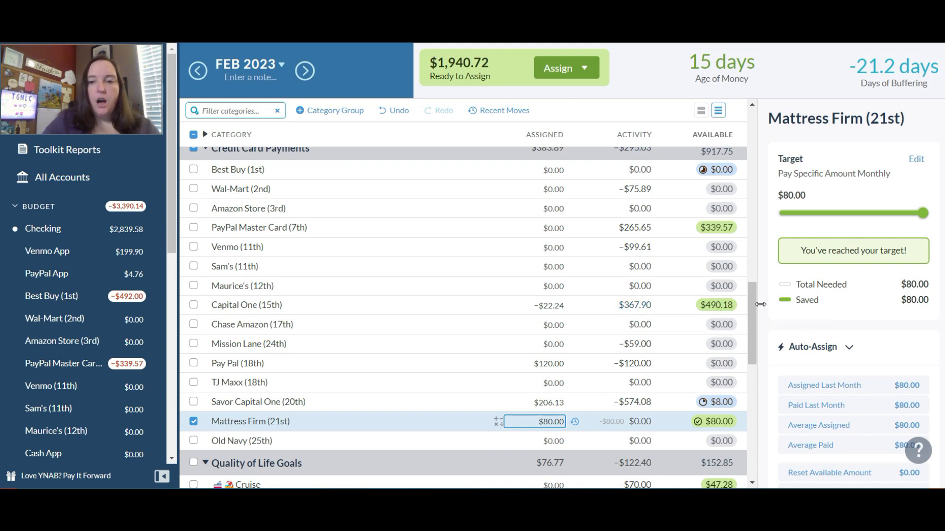
Add $53 to the 52 Week Challenge assigned amount in the No Touchy! group, making it $106
drag(752, 297, 744, 355)
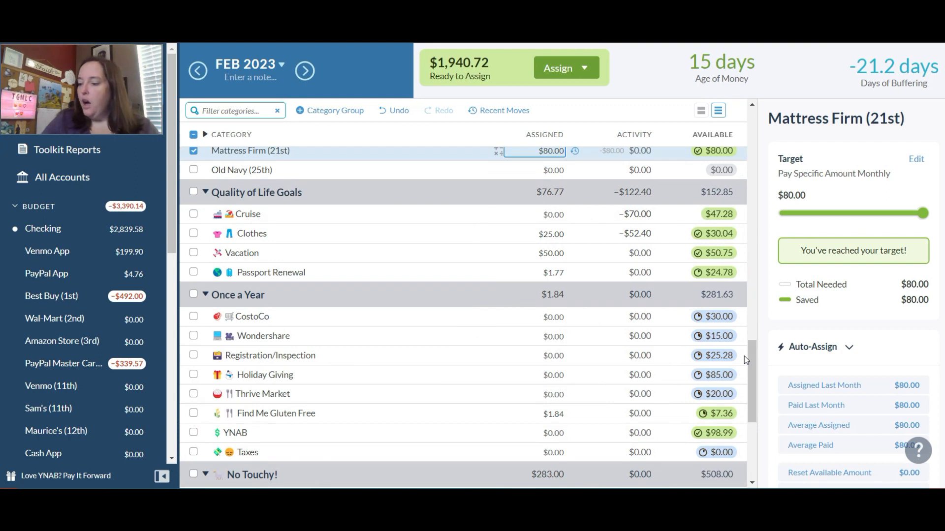
drag(751, 358, 746, 424)
click(542, 291)
click(553, 250)
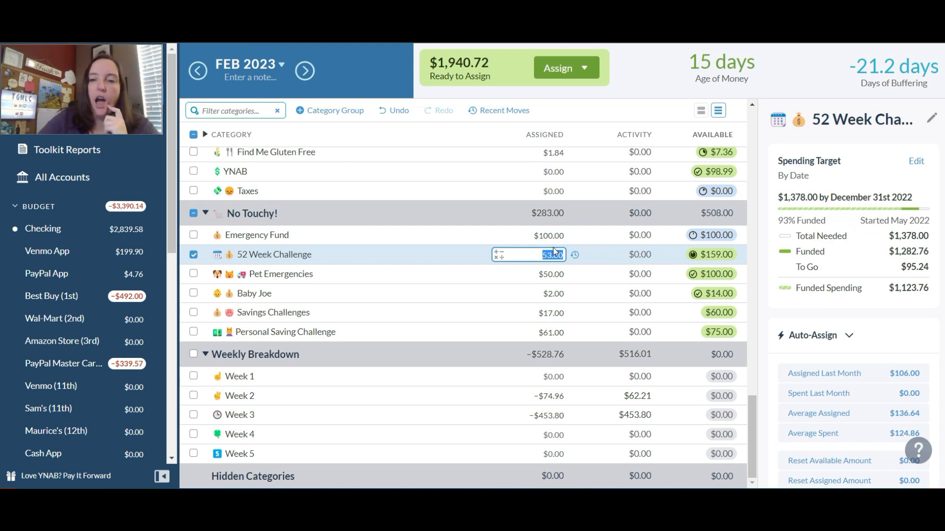
text(+53)
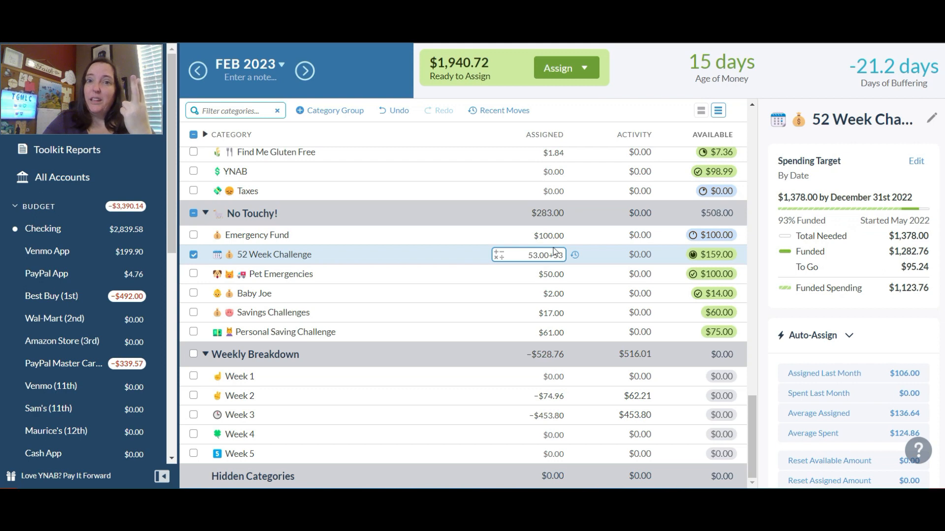
key(Return)
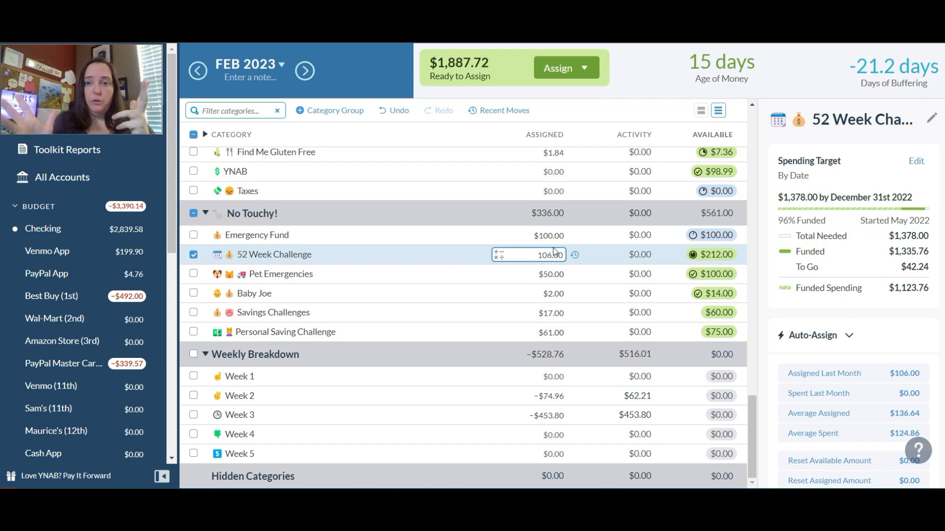
click(540, 276)
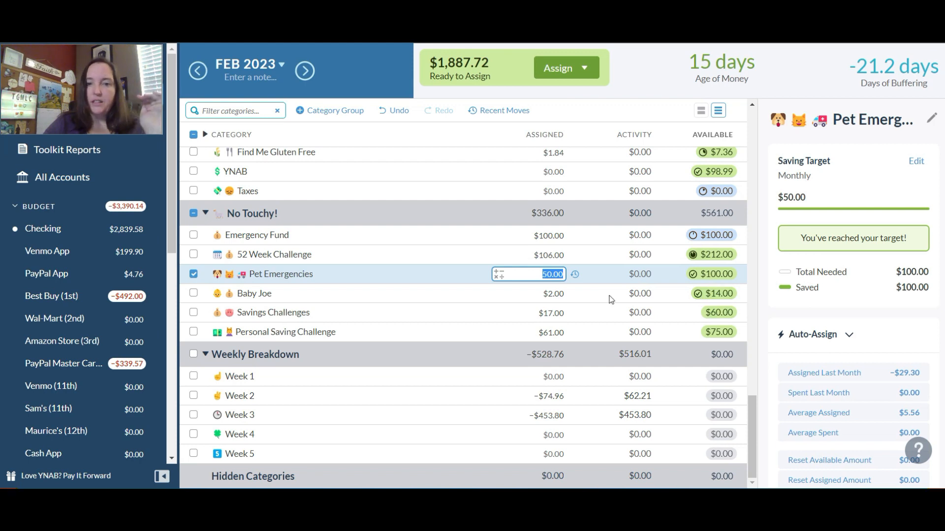
click(553, 309)
click(555, 293)
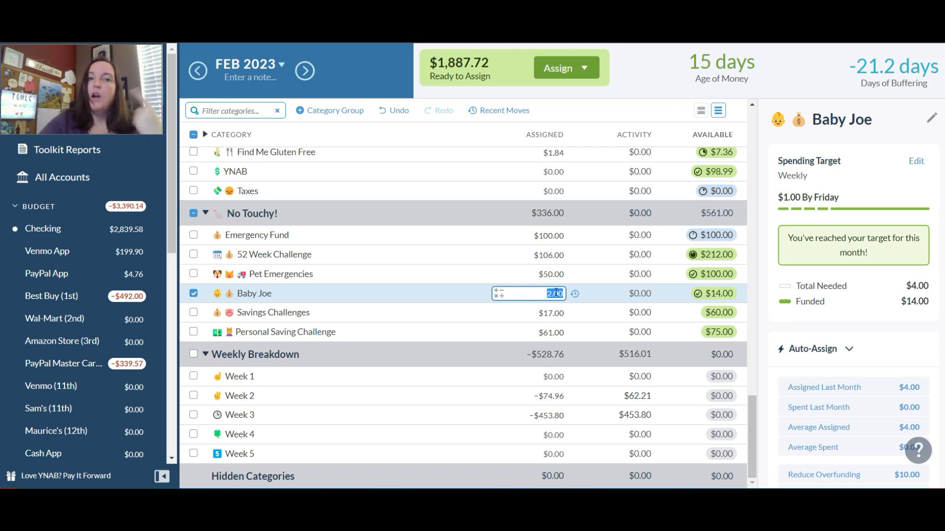
text(+)
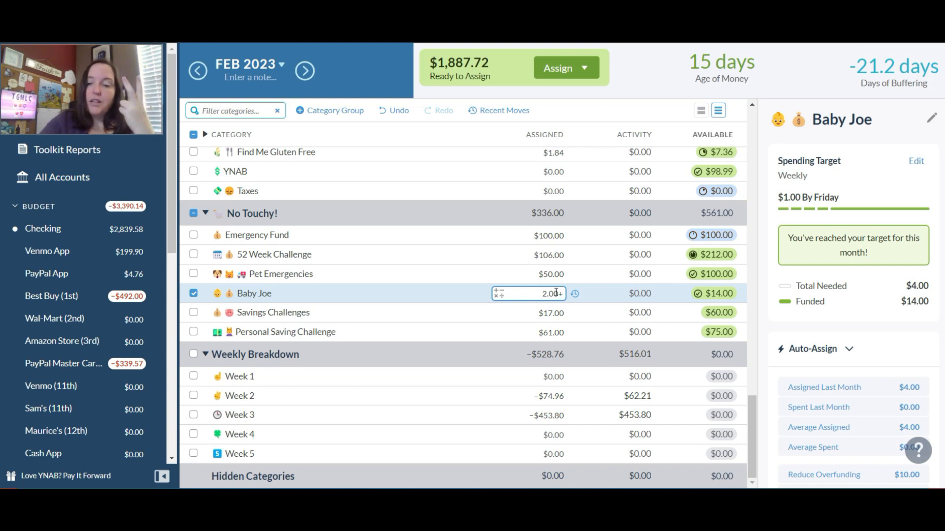
text(12000)
key(Return)
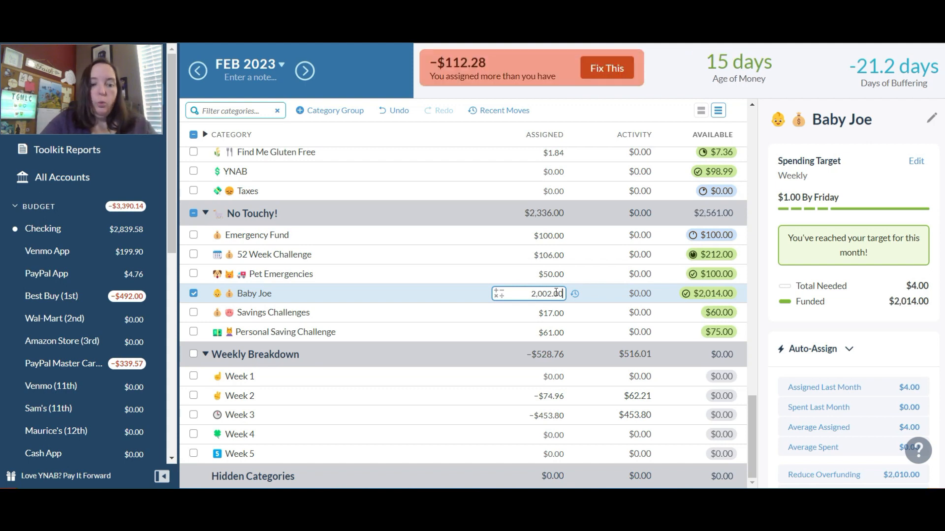
click(391, 111)
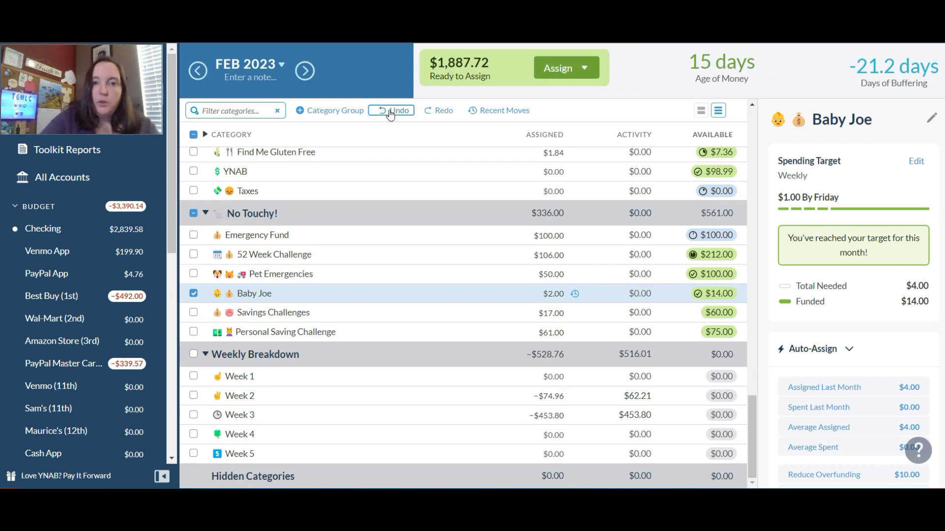
click(635, 51)
Add $2 to the assigned amount of the category directly below Pet Emergencies, making it $4
click(557, 294)
click(560, 294)
text(+2)
key(Return)
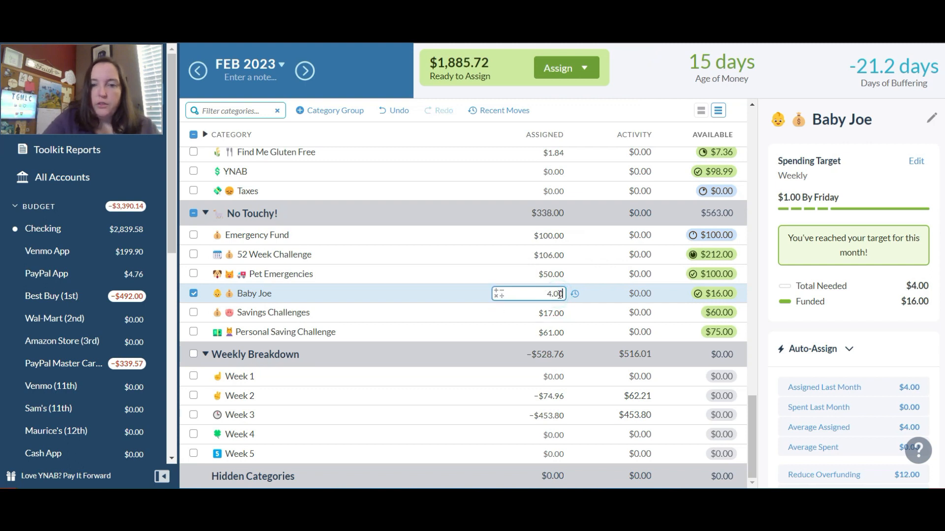
Add $4 to the Savings Challenges assigned amount, making it $21
click(554, 313)
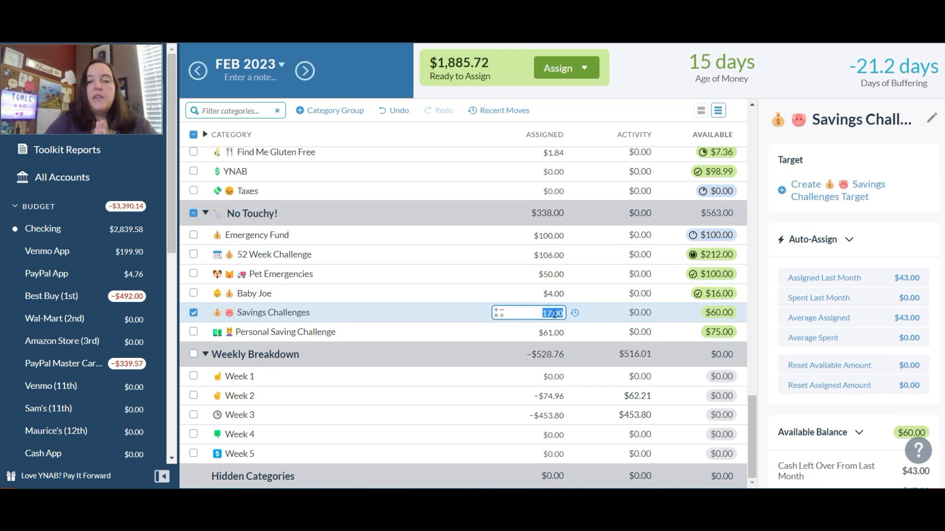
click(554, 314)
text(+4)
key(Return)
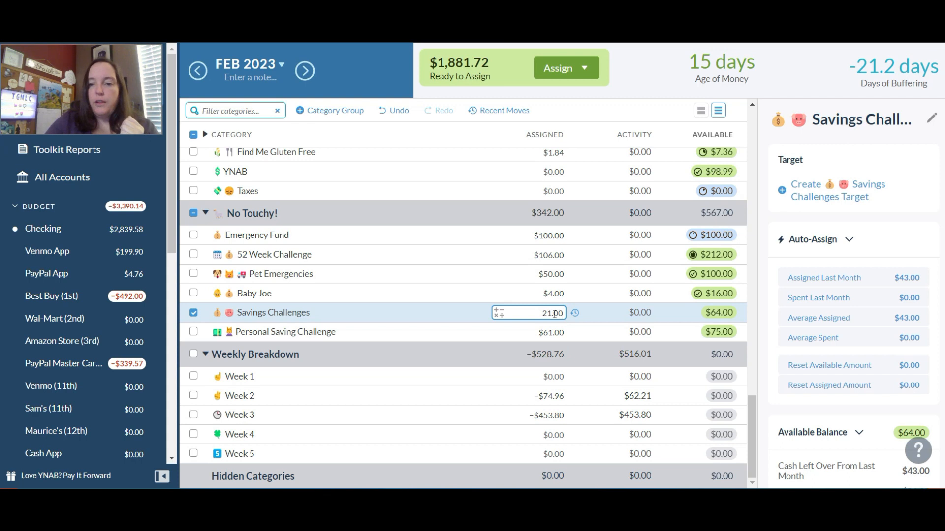
Add $44 to the Personal Saving Challenge assigned amount, making it $105
click(554, 333)
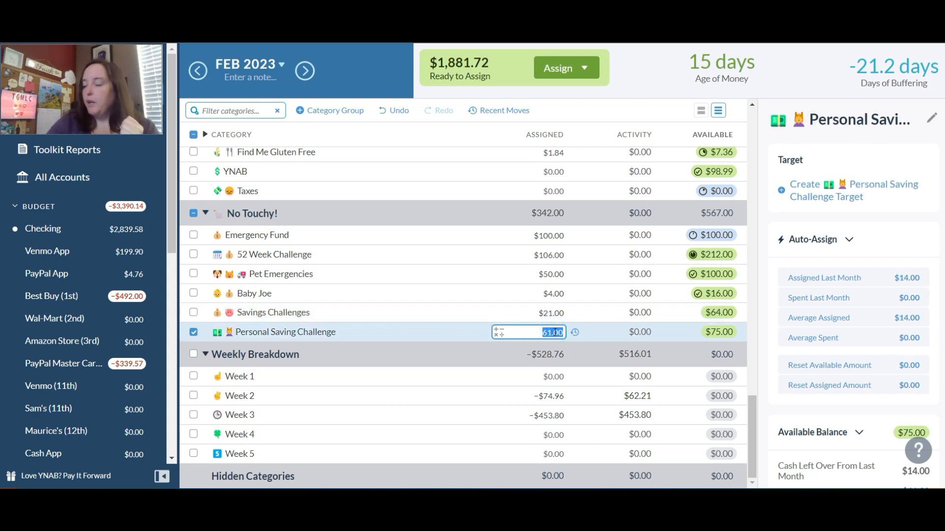
click(555, 333)
text(+14)
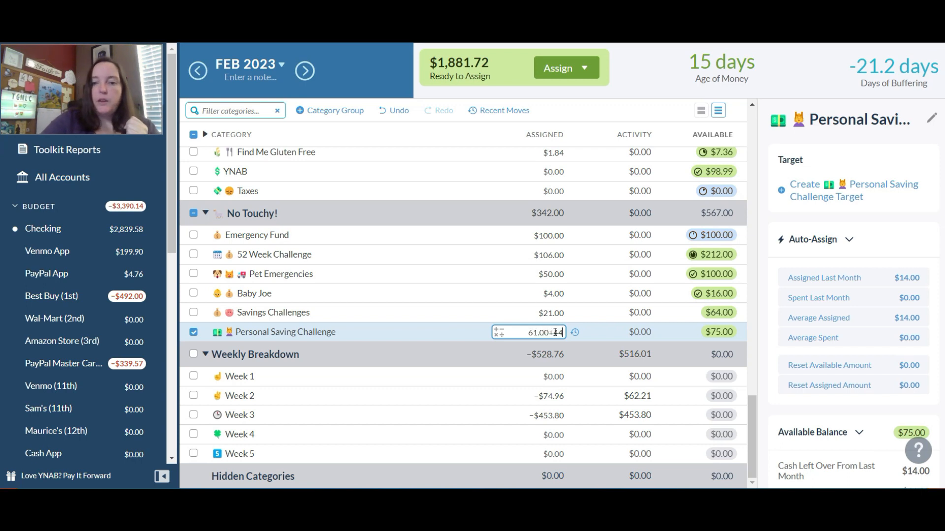
key(Return)
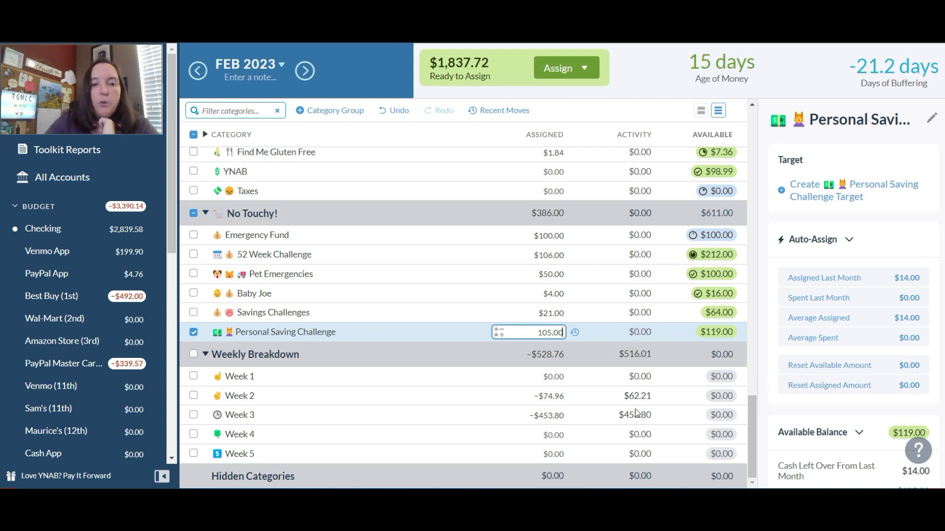
Assign the remaining $1,837.72 to Week 4 and collapse the Weekly Breakdown group
click(558, 437)
text(182)
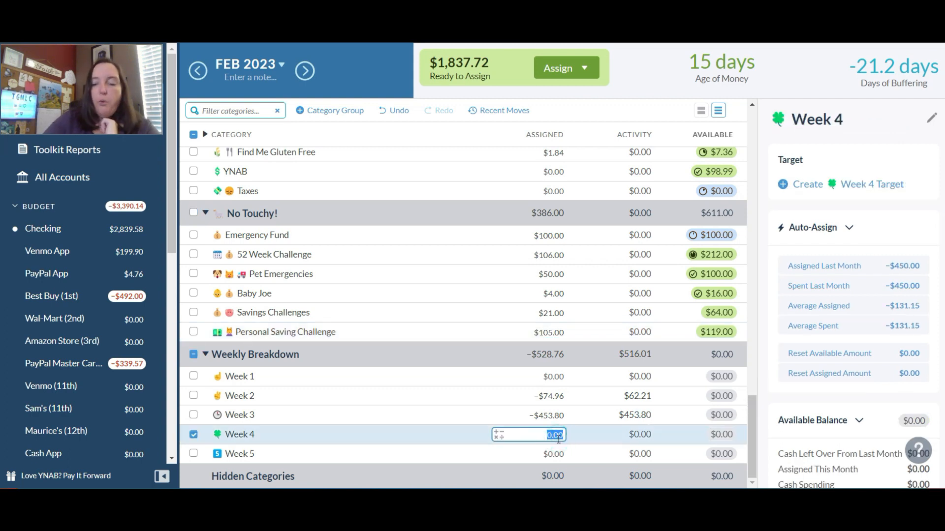
text(7.72)
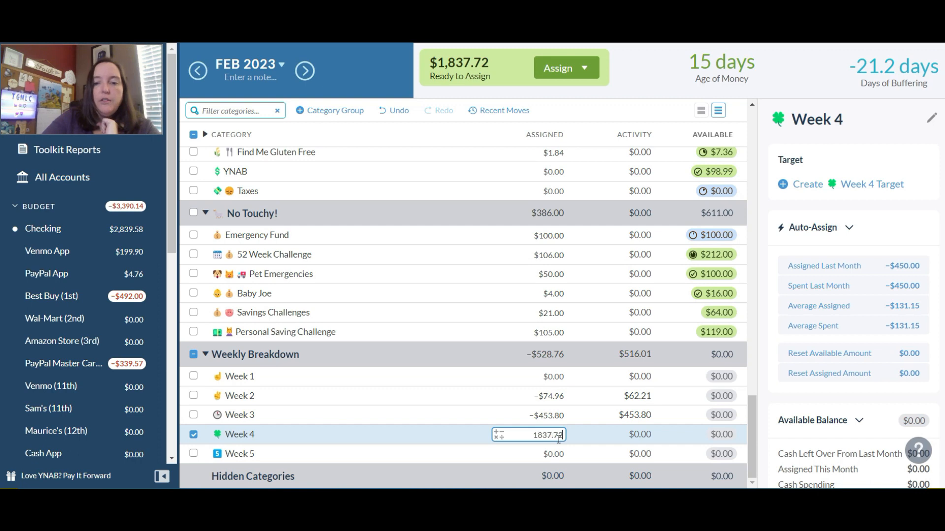
key(Return)
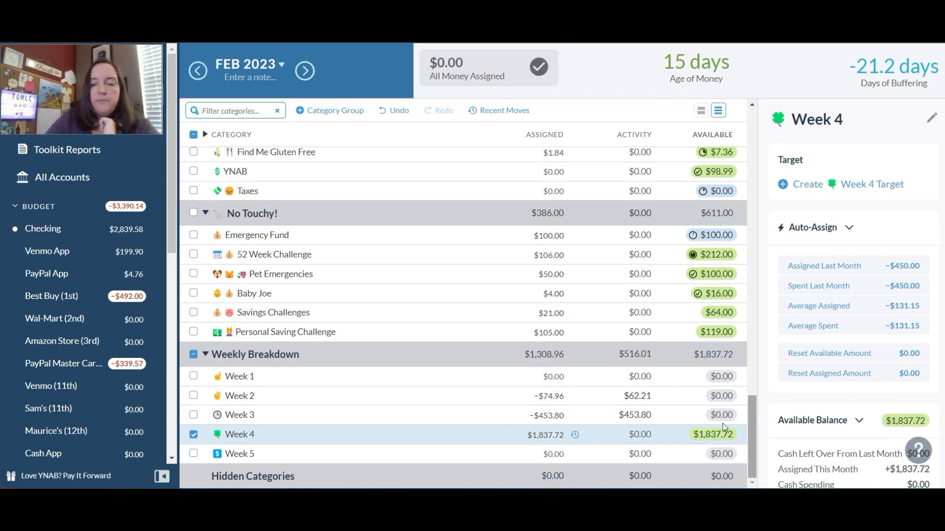
click(205, 354)
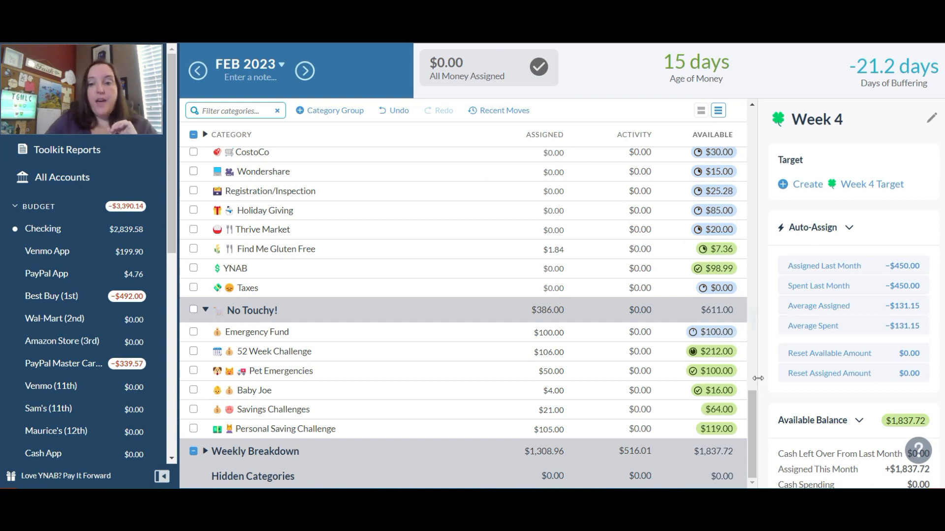
drag(752, 402, 769, 78)
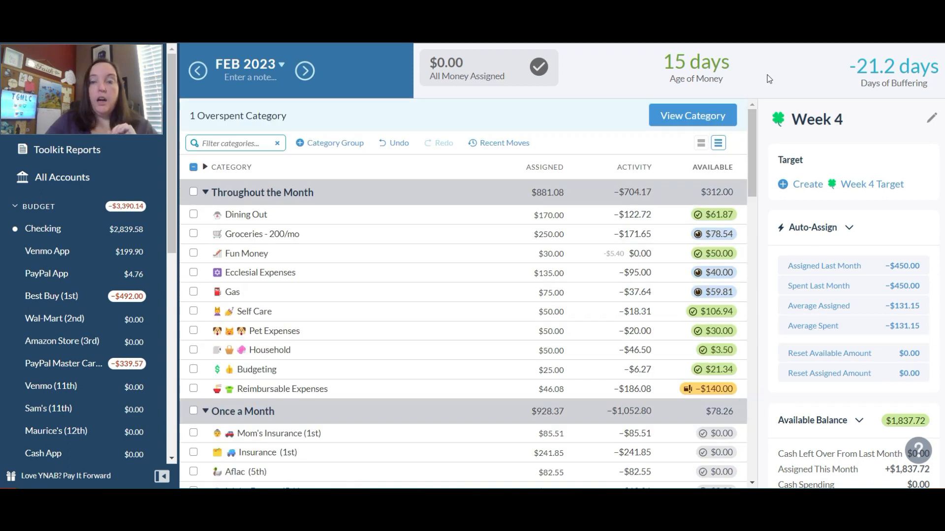